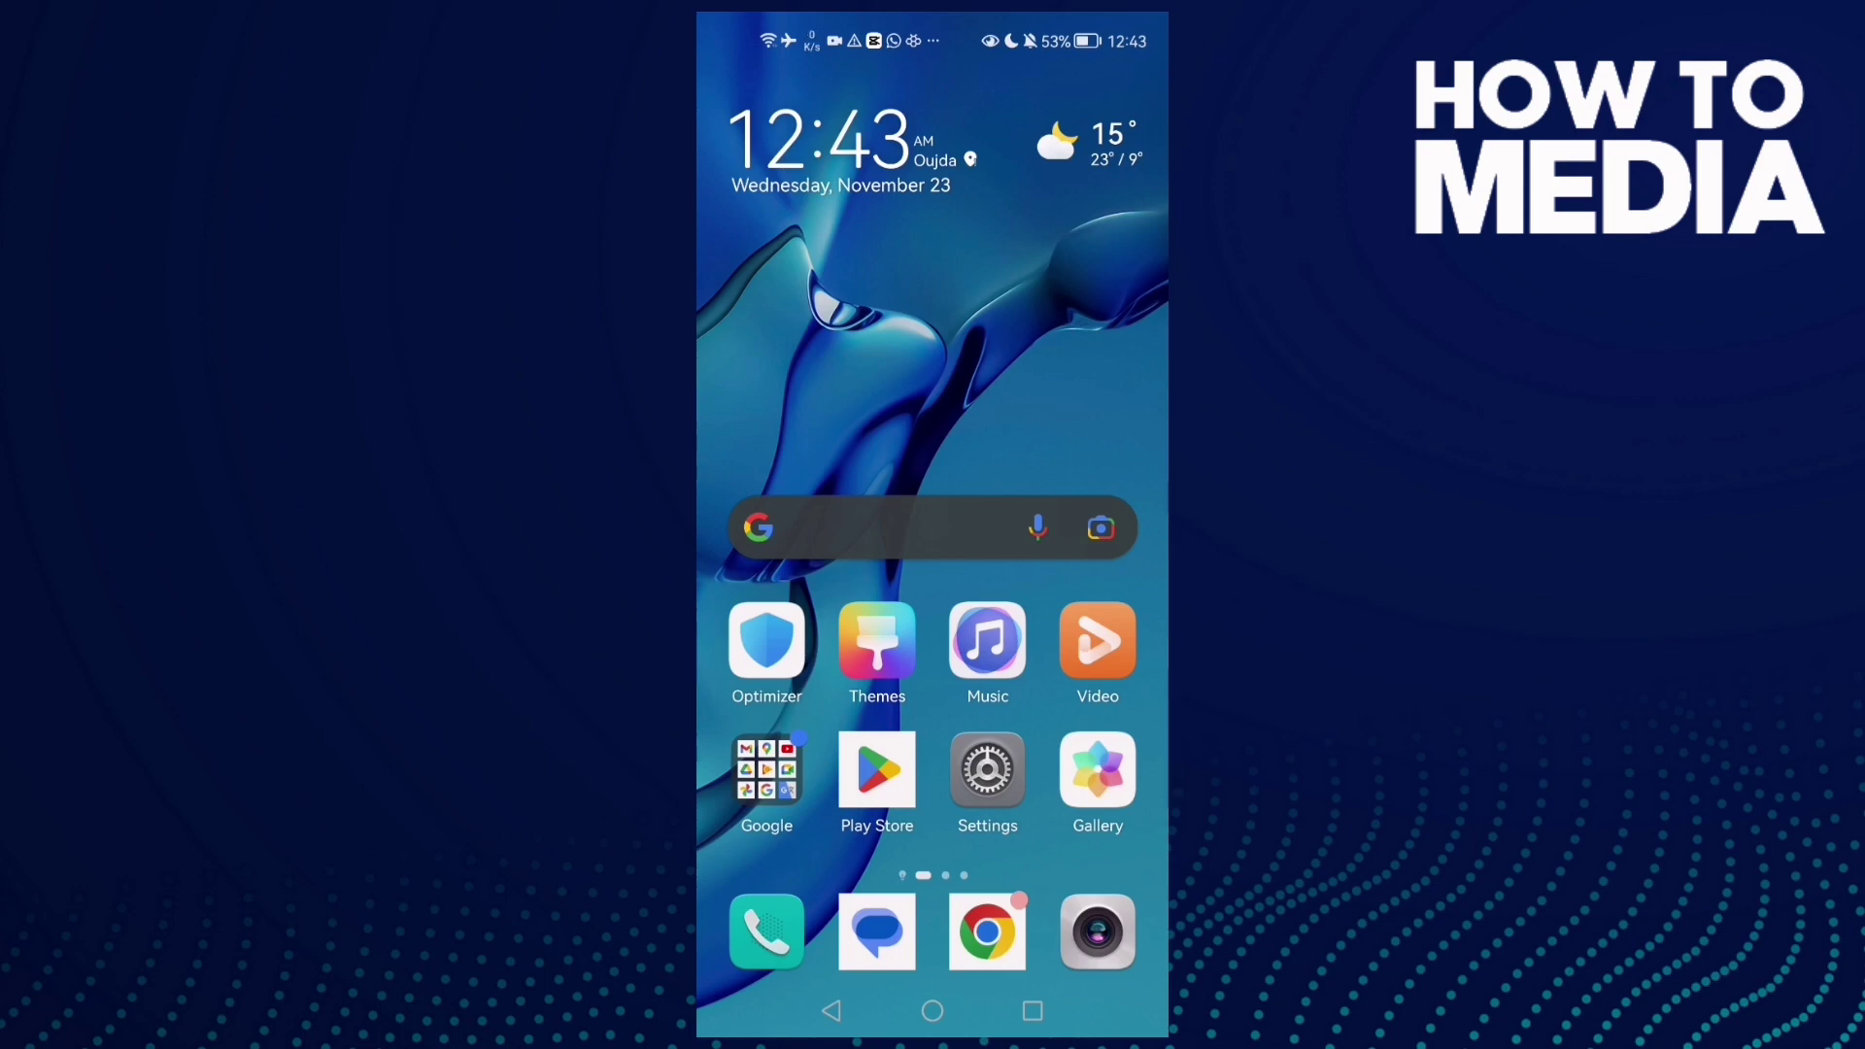
# Go to the installed apps list under Settings > Apps.
pyautogui.click(987, 773)
pyautogui.moveTo(1049, 554); pyautogui.dragTo(928, 817)
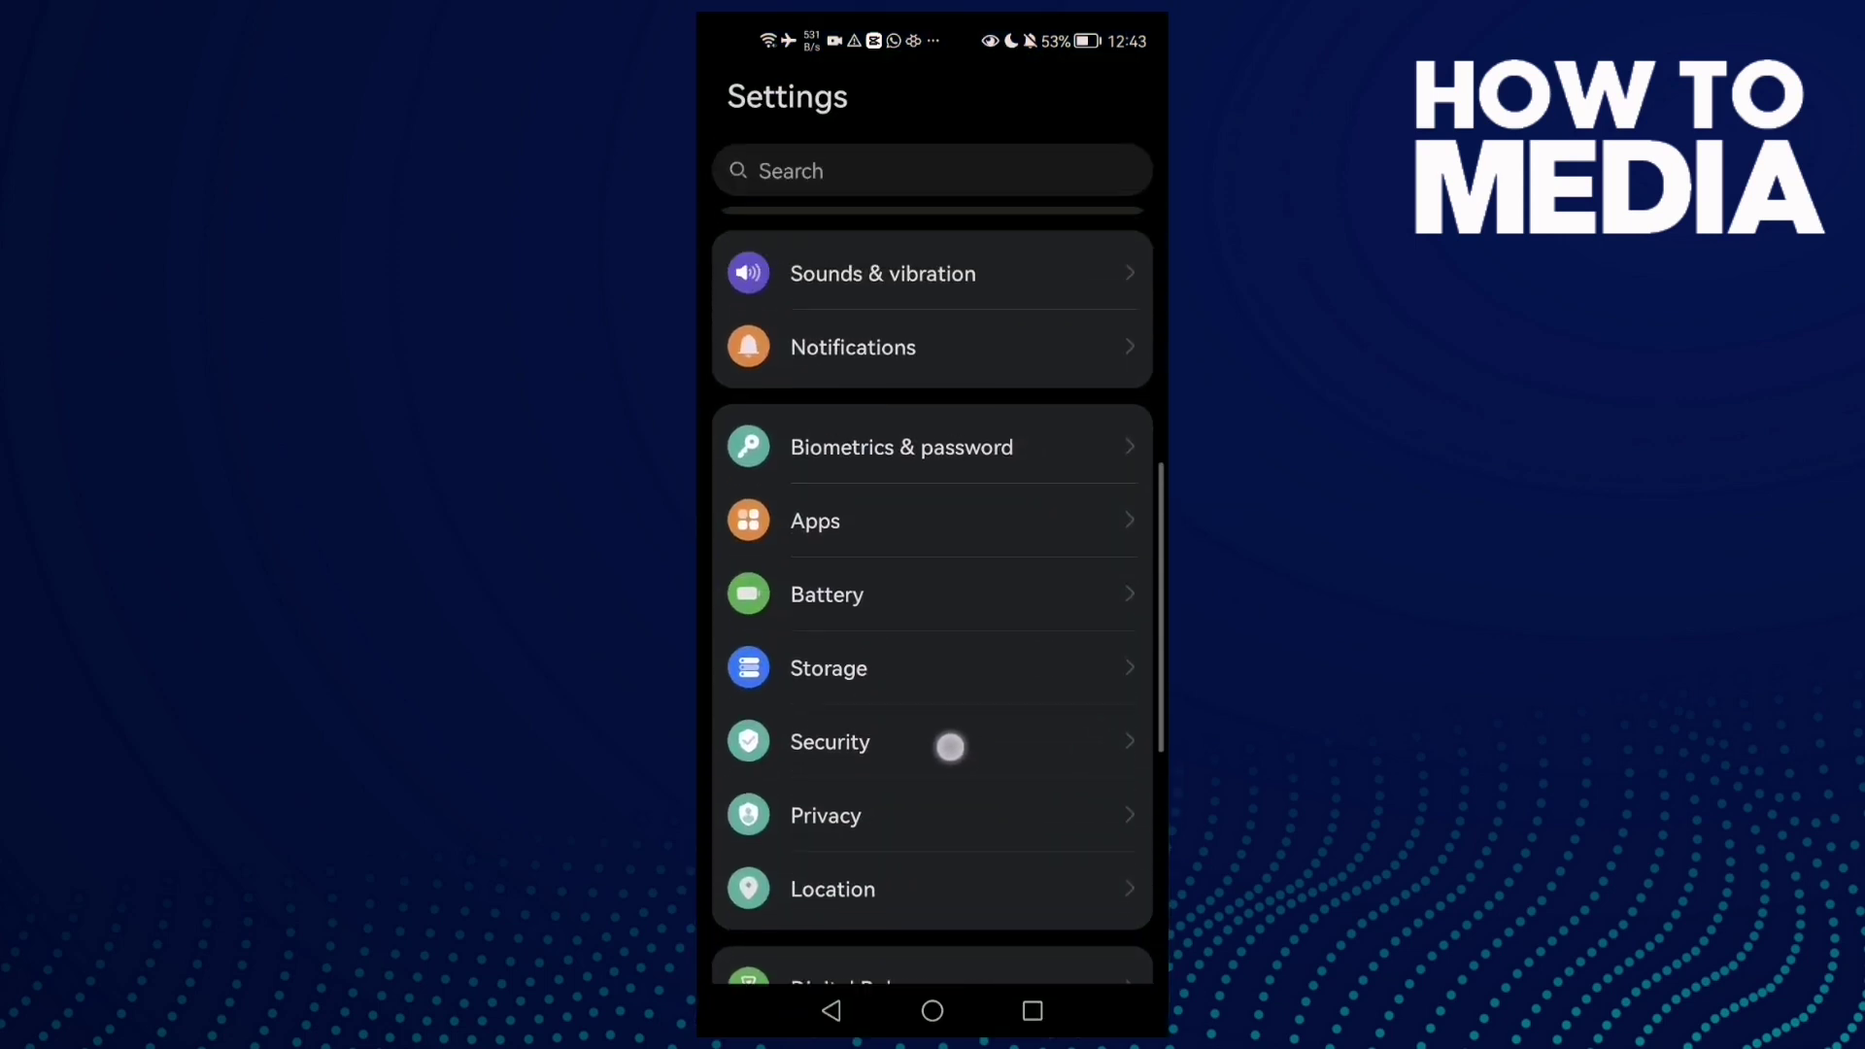
pyautogui.click(958, 612)
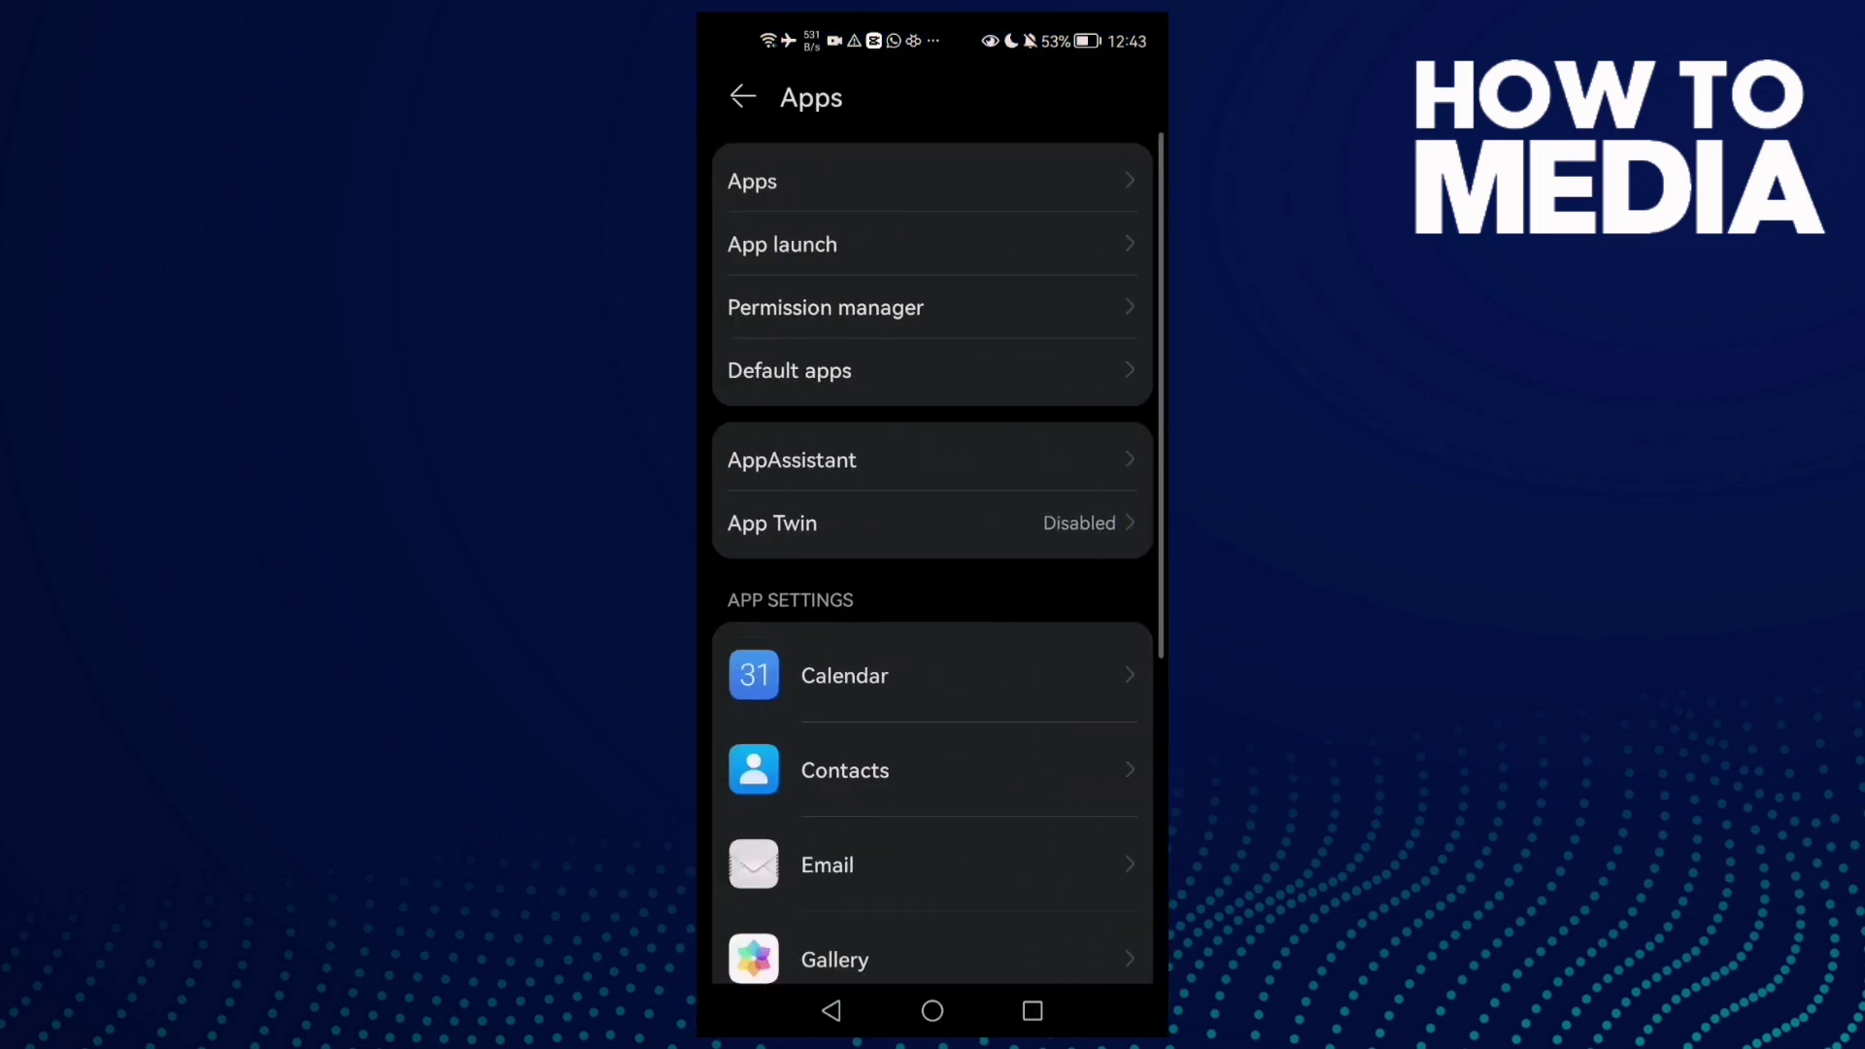
pyautogui.click(910, 182)
pyautogui.write('meet')
# Search the apps list for 'meet' and open Meet's App info page.
pyautogui.click(957, 171)
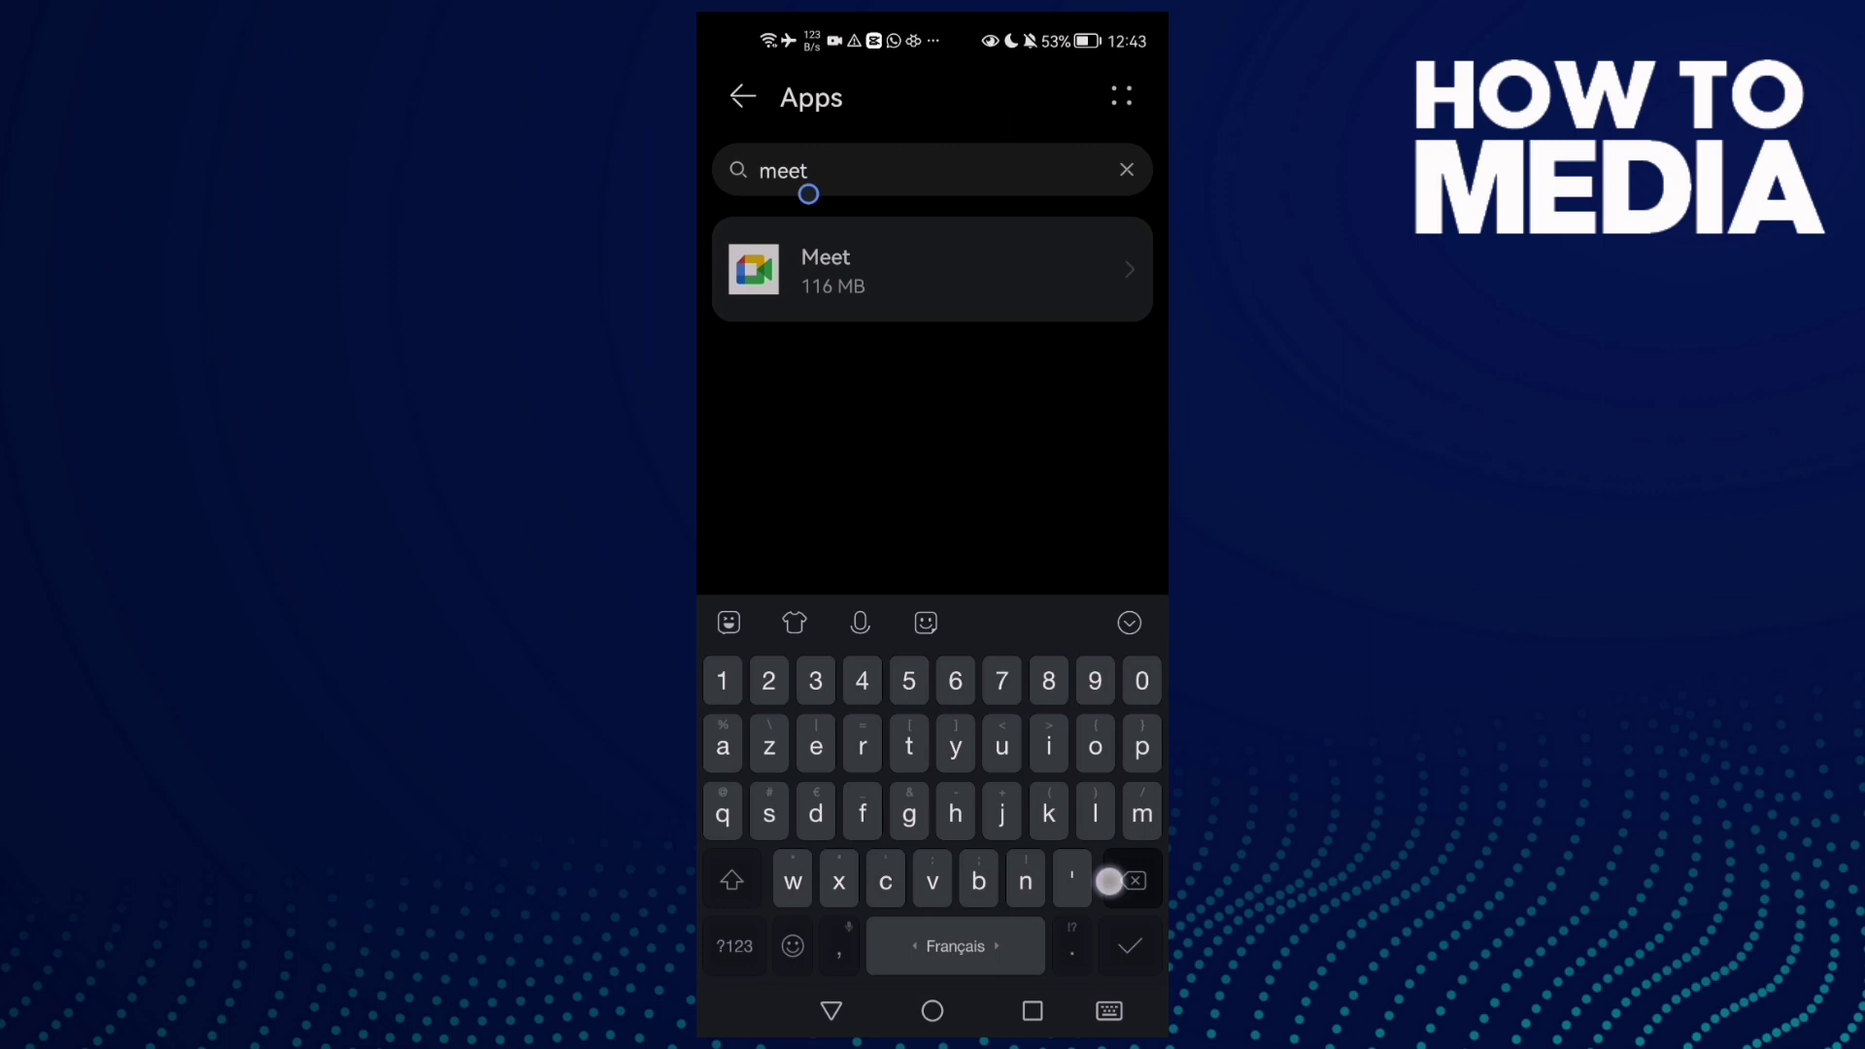
pyautogui.press('BackSpace')
pyautogui.press('BackSpace')
pyautogui.press('BackSpace')
pyautogui.write('meet')
pyautogui.click(832, 1011)
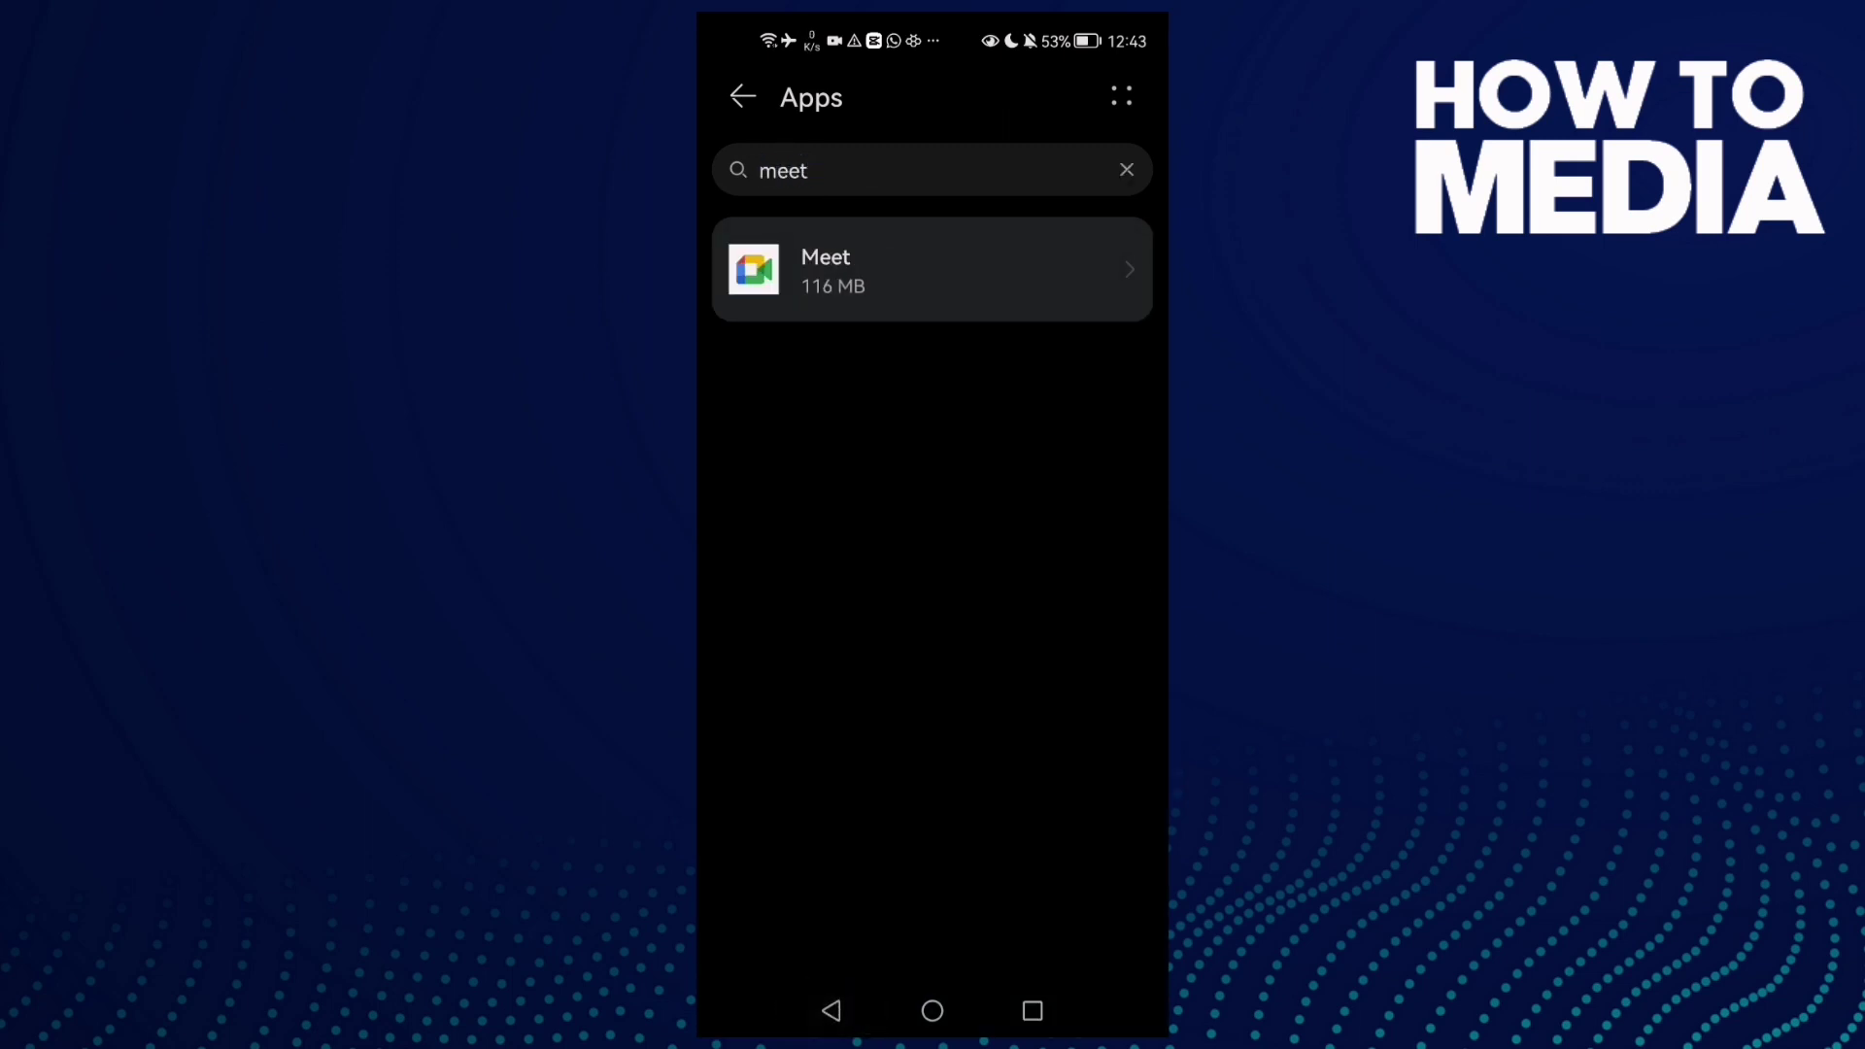
pyautogui.click(943, 249)
pyautogui.click(904, 298)
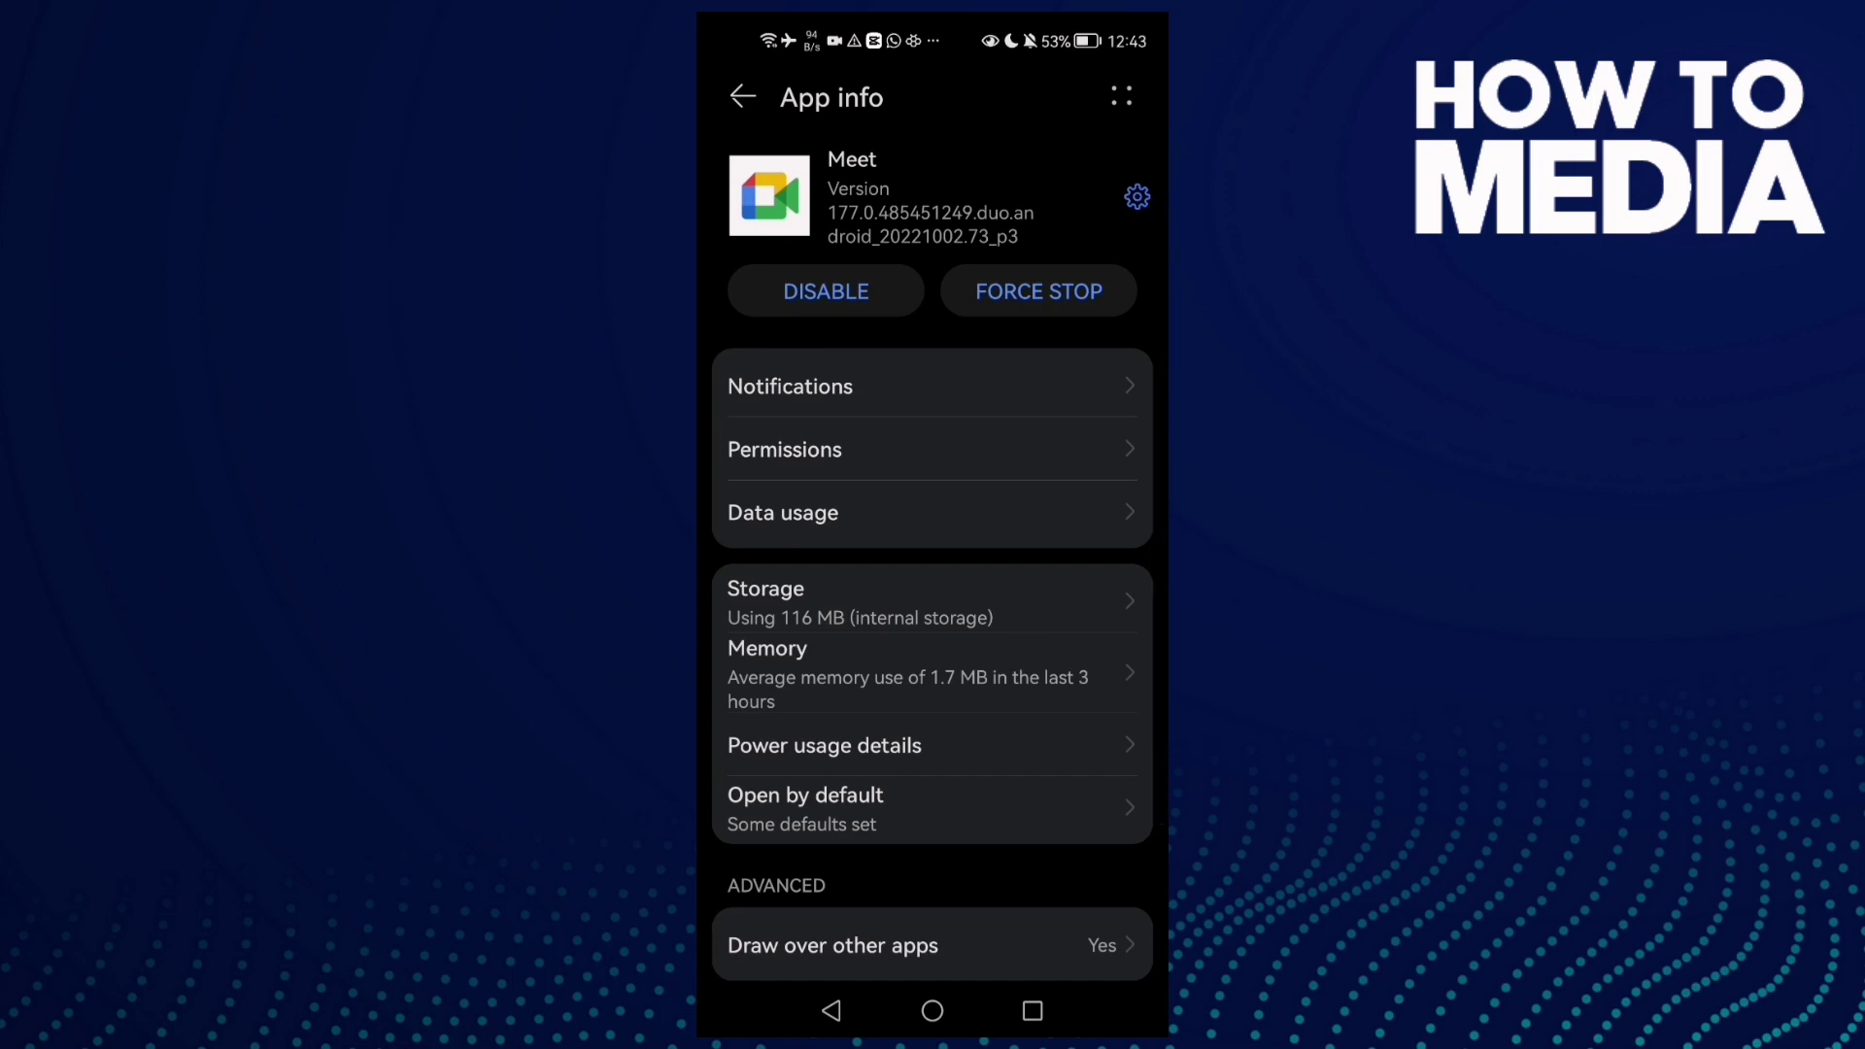
# From Meet's settings, open In-call settings and turn the Mirror mode toggle off.
pyautogui.click(1135, 196)
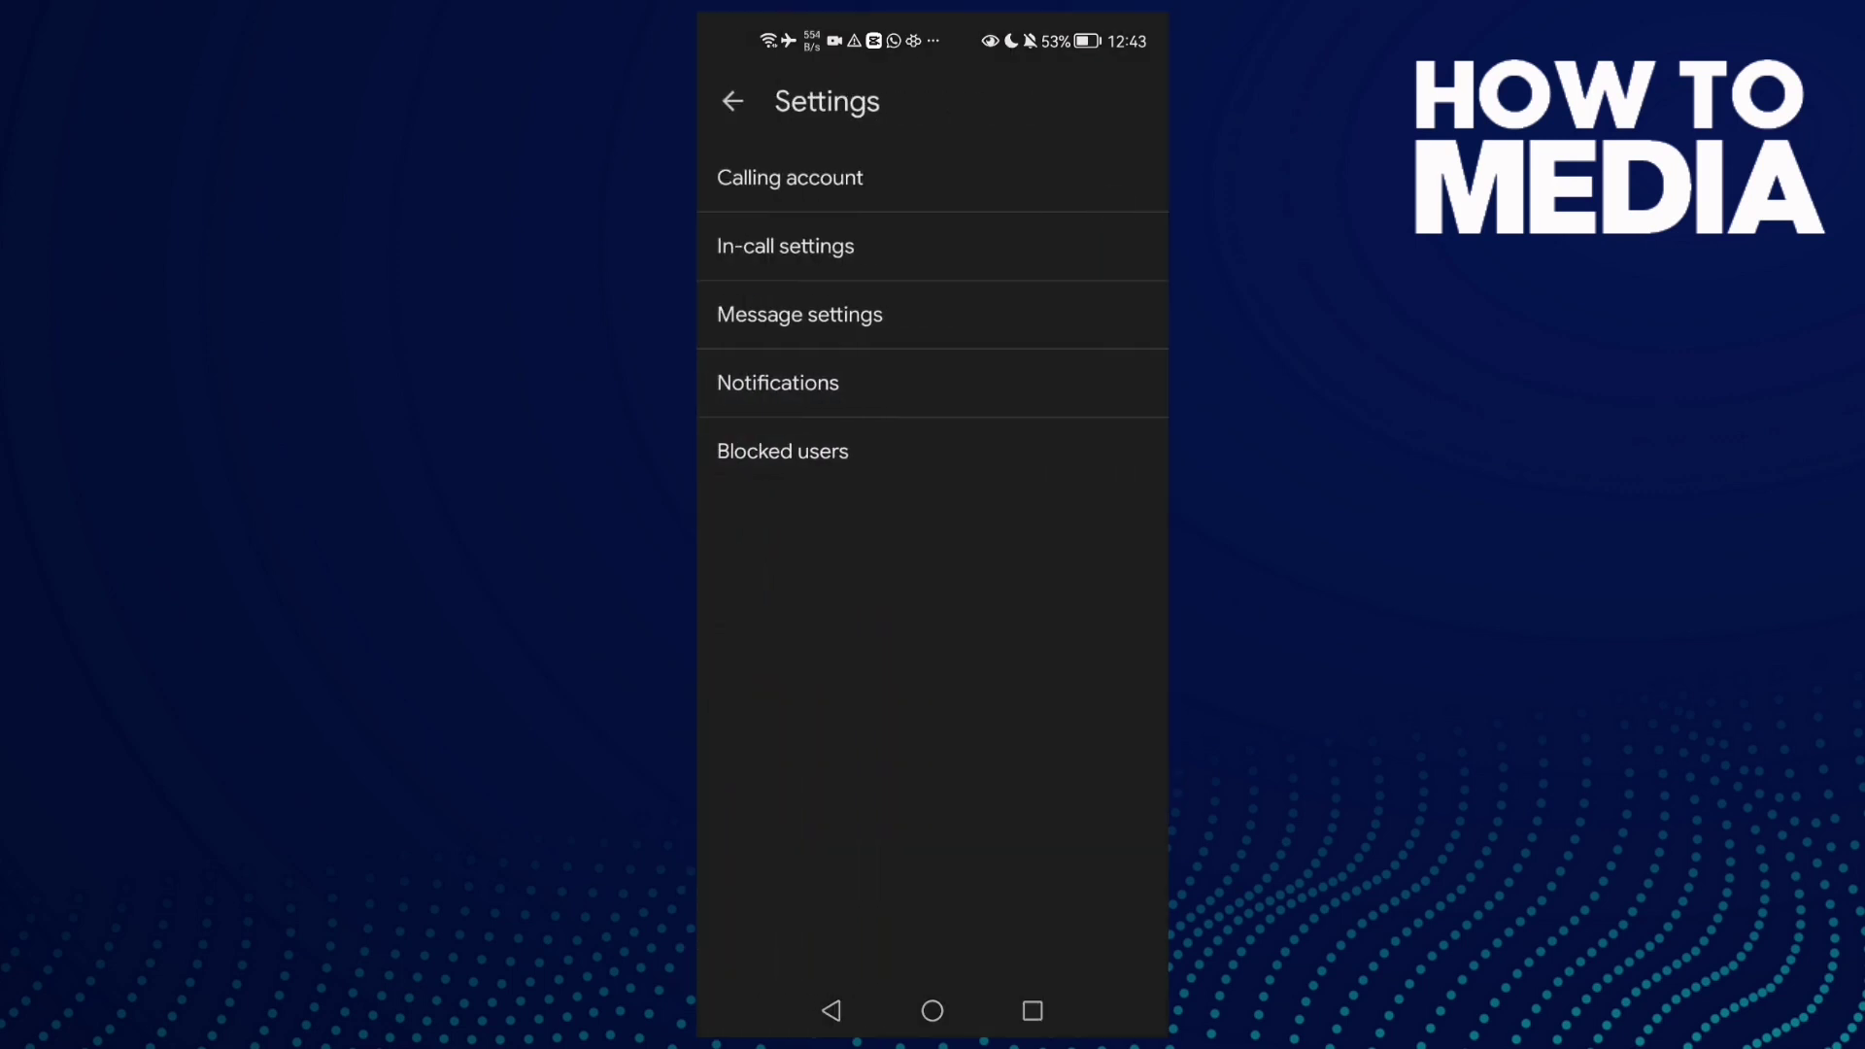
pyautogui.moveTo(854, 243); pyautogui.dragTo(890, 523)
pyautogui.click(853, 249)
pyautogui.moveTo(836, 419); pyautogui.dragTo(912, 480)
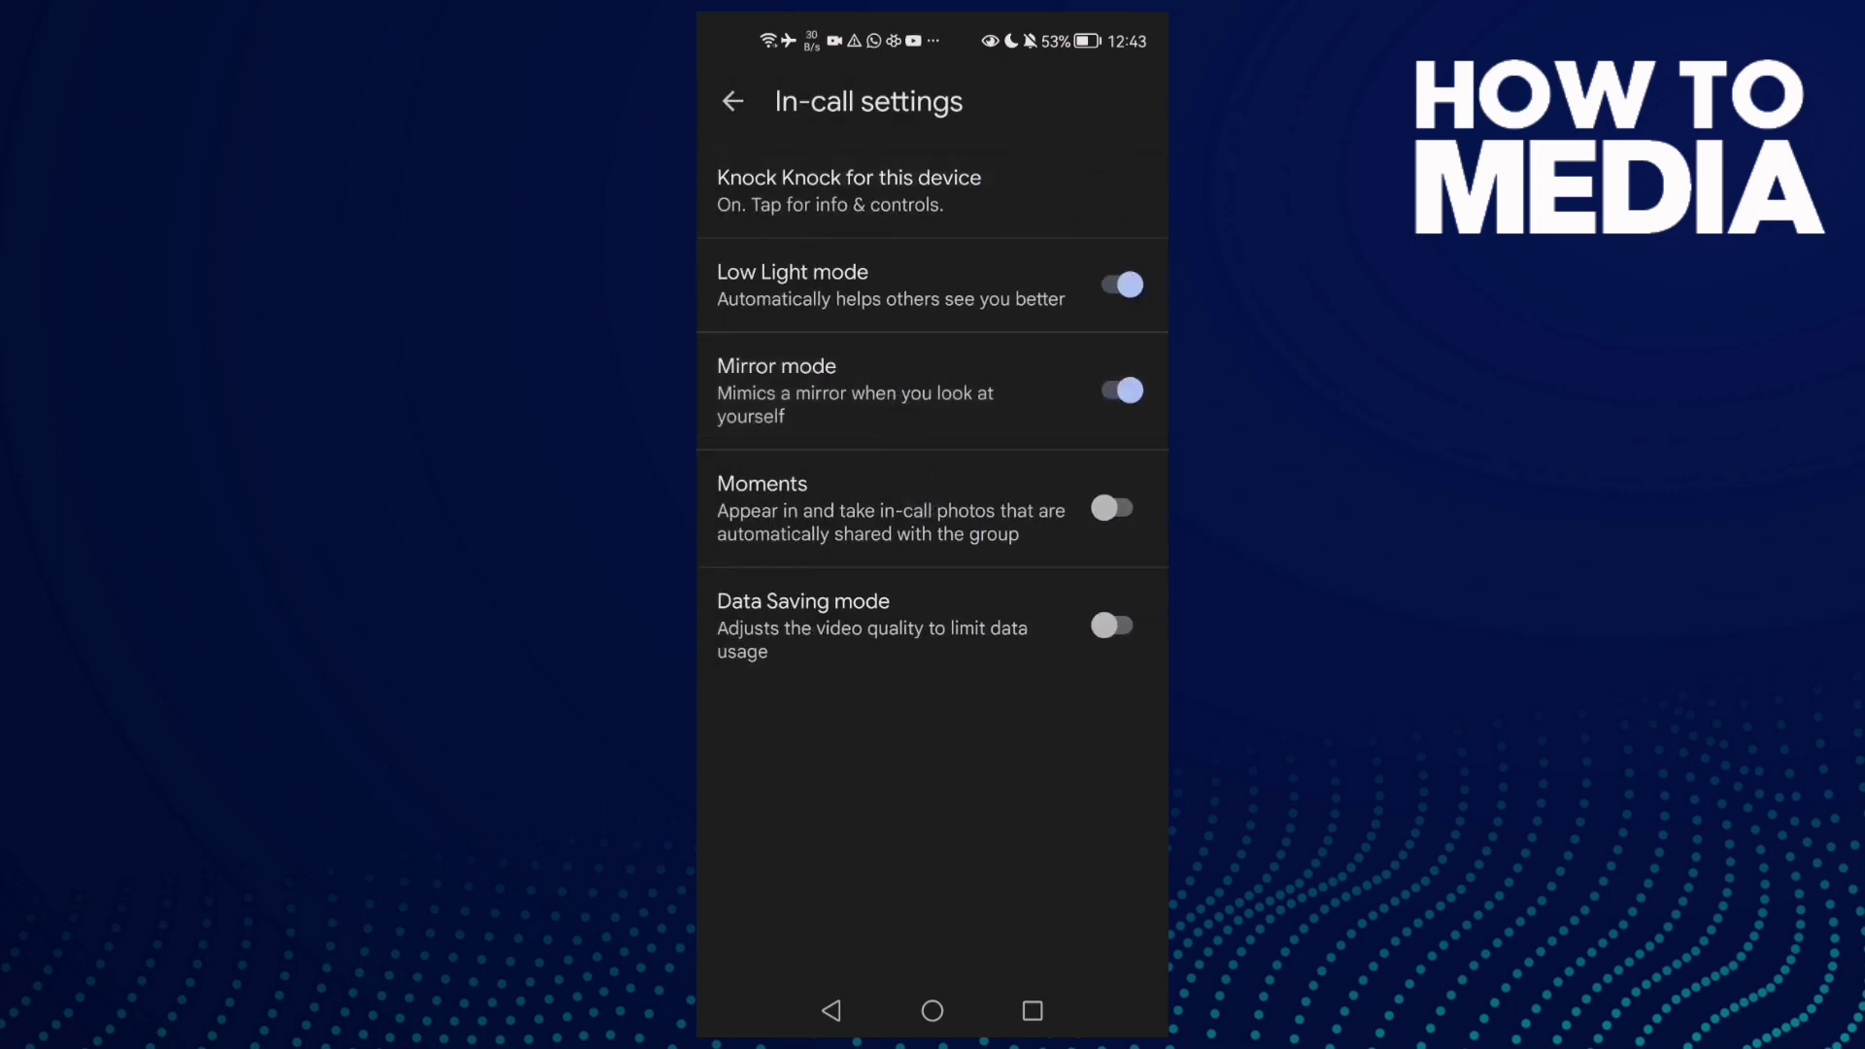
pyautogui.click(875, 391)
pyautogui.click(932, 1010)
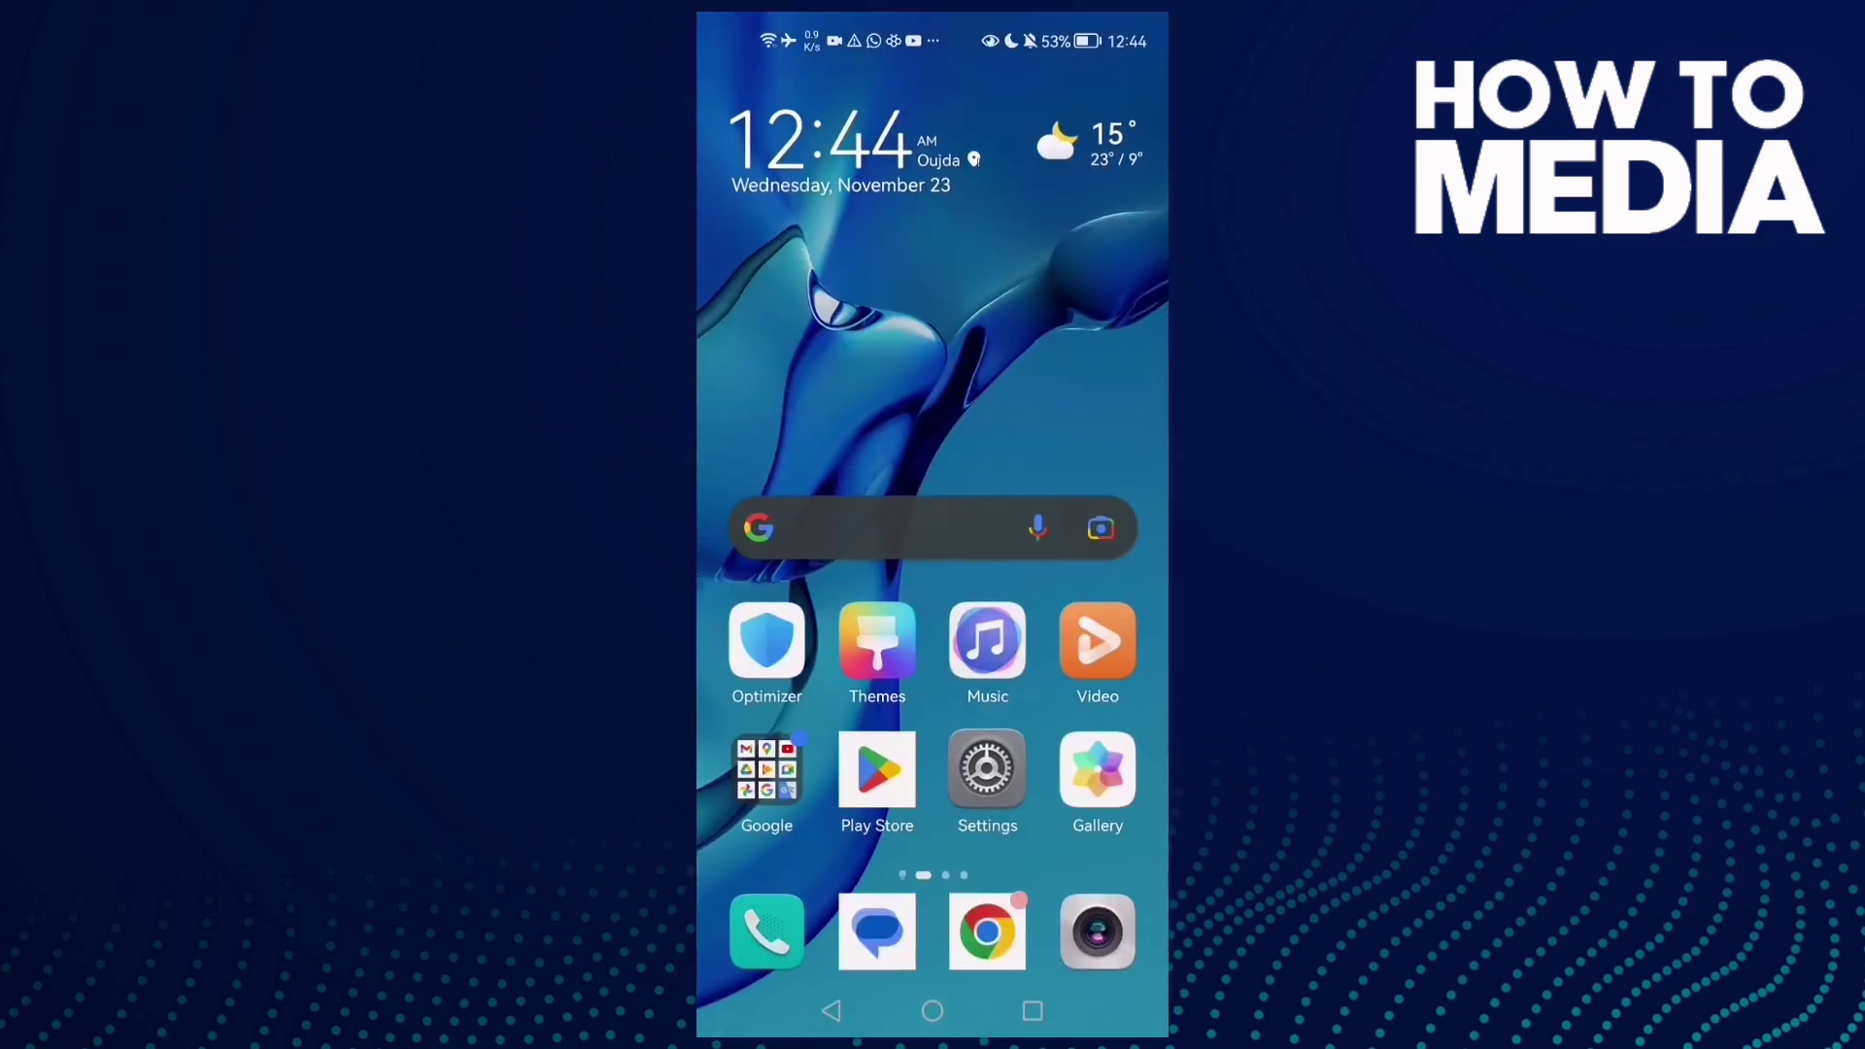
pyautogui.click(874, 770)
pyautogui.click(1038, 293)
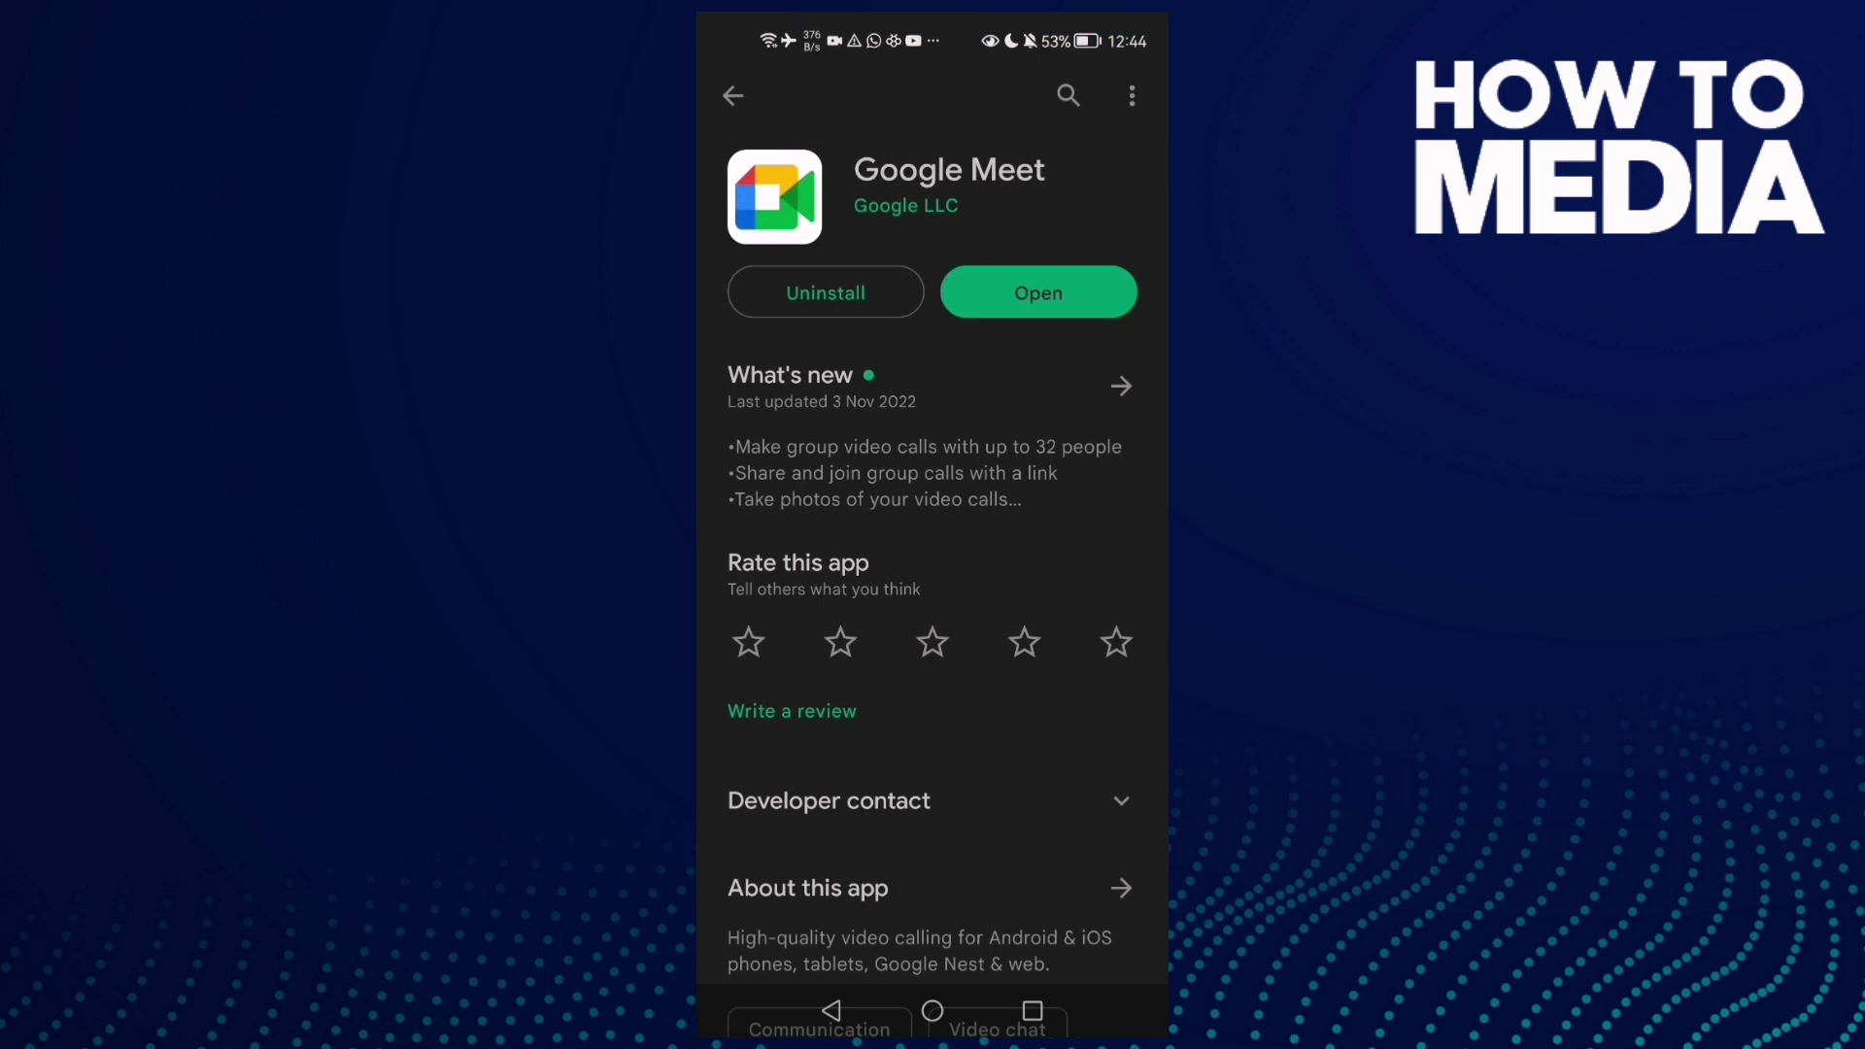
pyautogui.click(934, 1011)
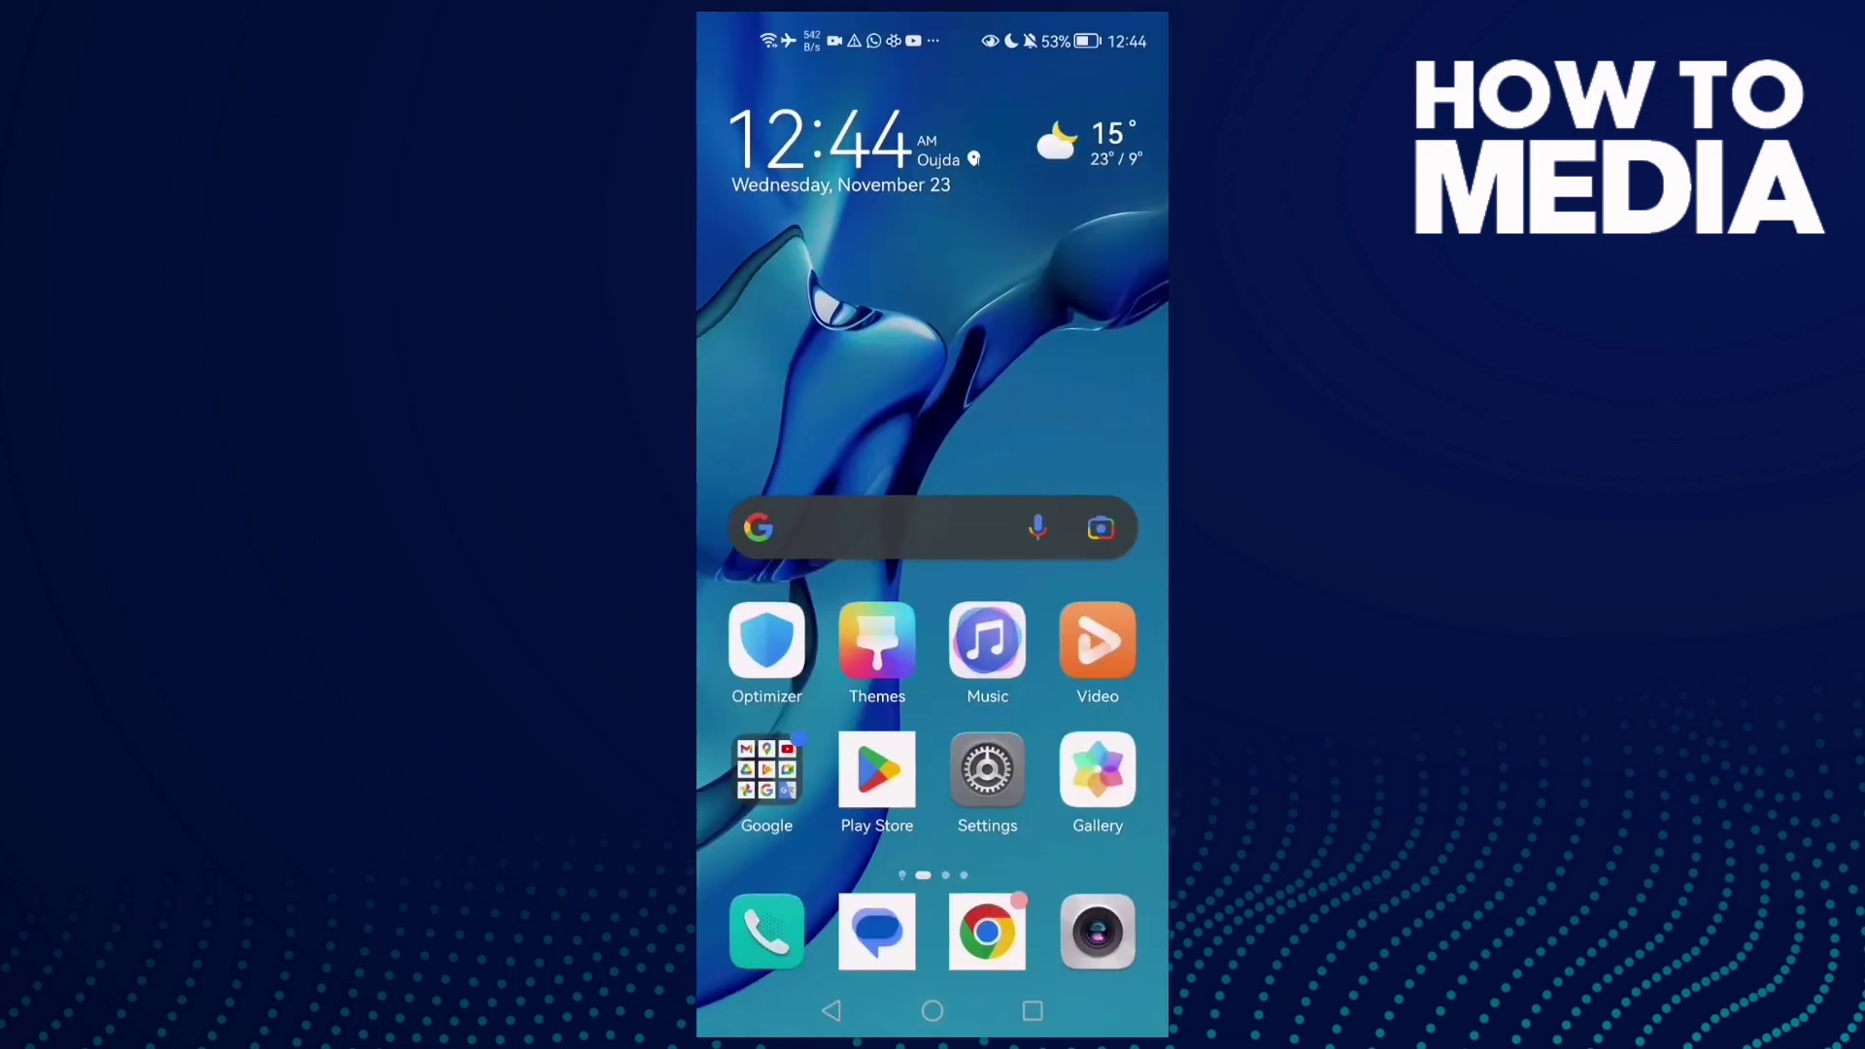